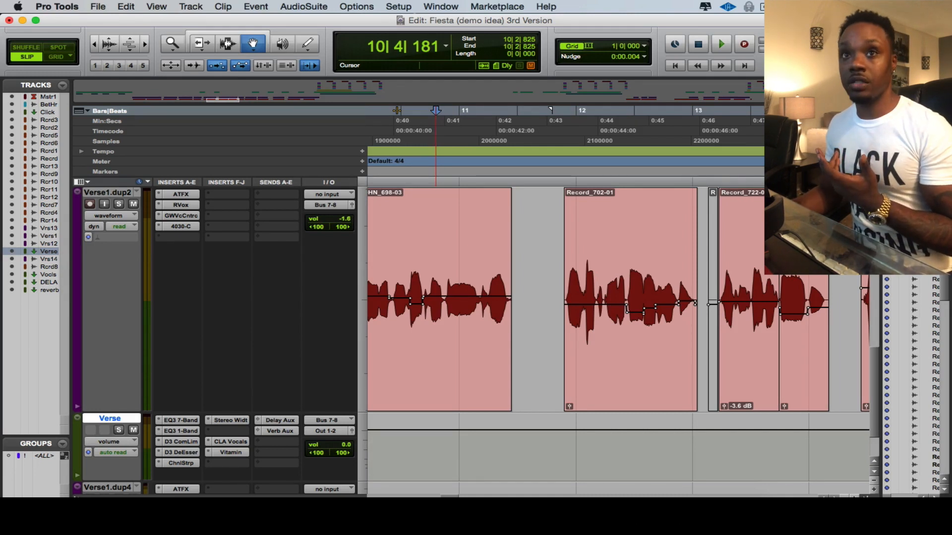
left_click(406, 141)
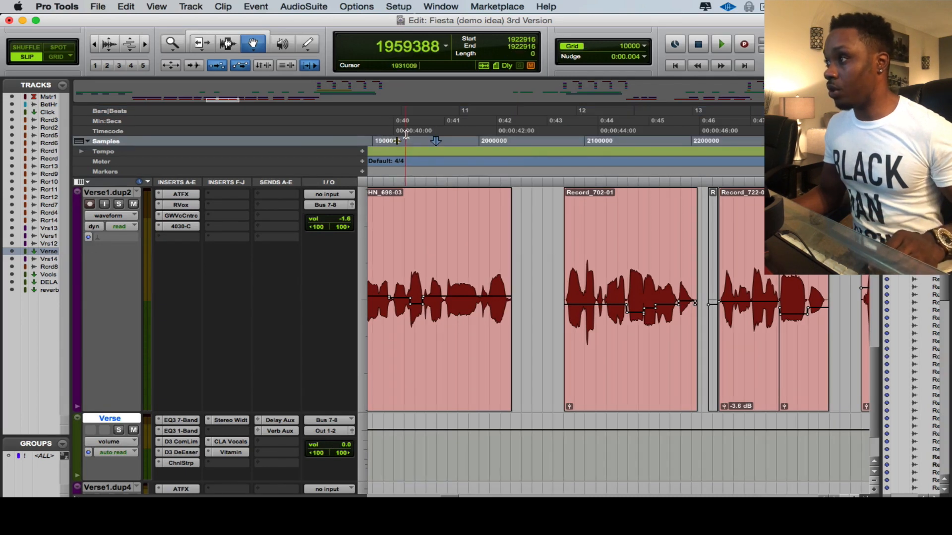
left_click(346, 122)
left_click(285, 112)
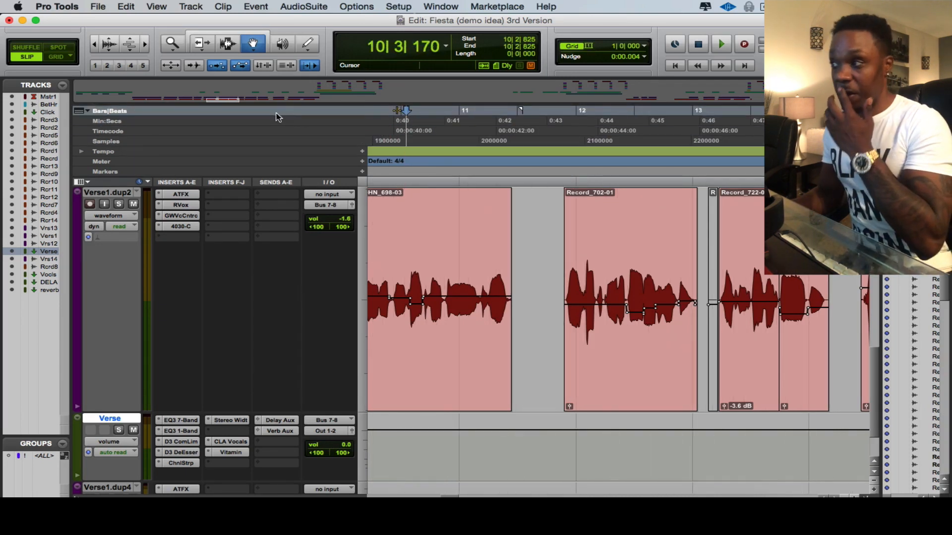
left_click(435, 132)
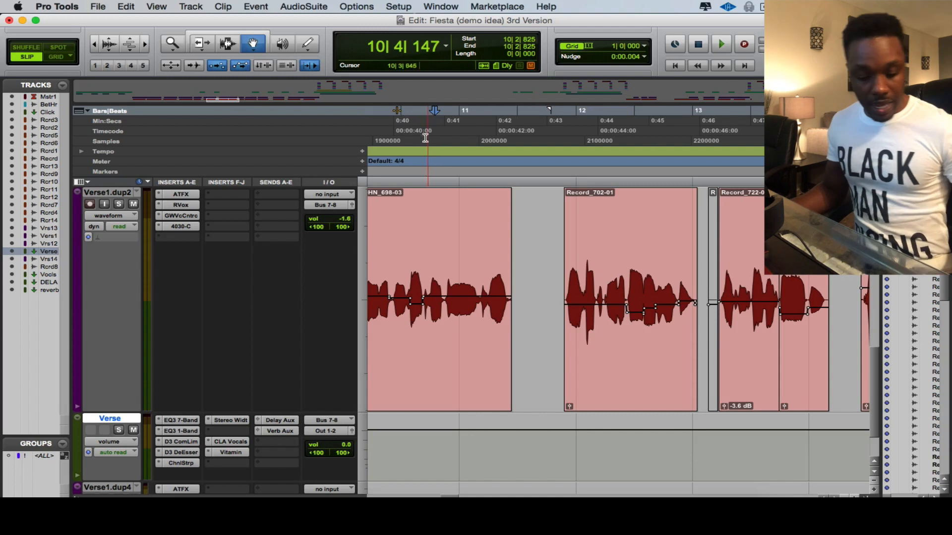
Save the session.
key("super+s")
key("r")
key("t")
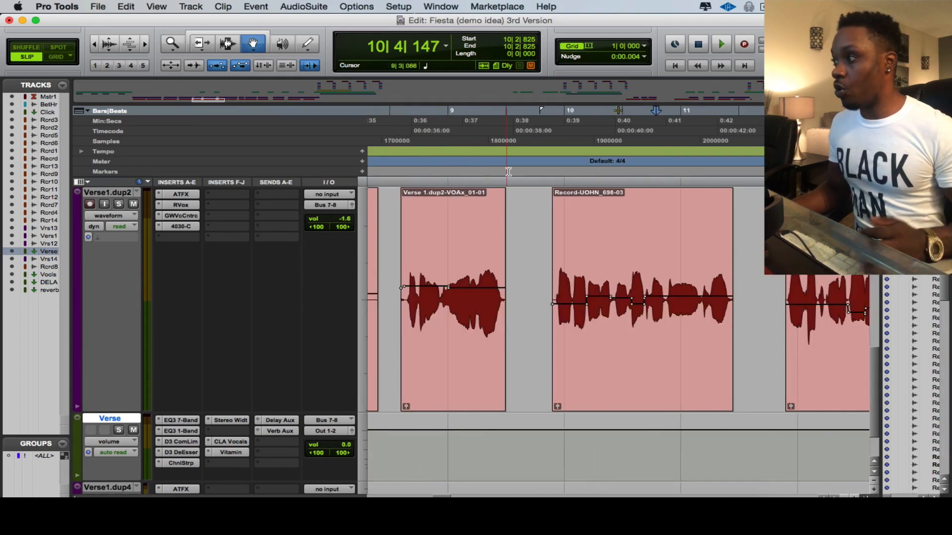
key("r")
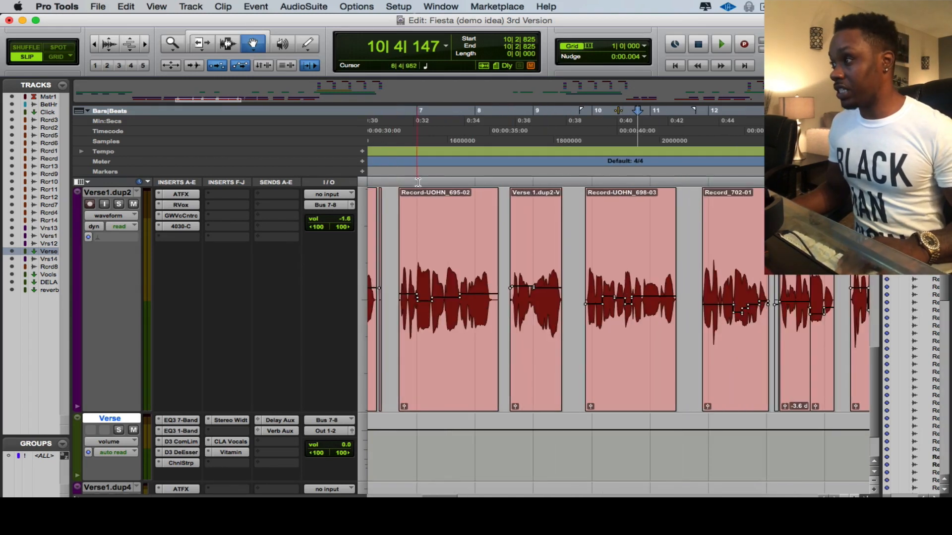
key("r")
Play back the vocal track from around bar 4 to listen to the performance.
left_click(461, 132)
key("space")
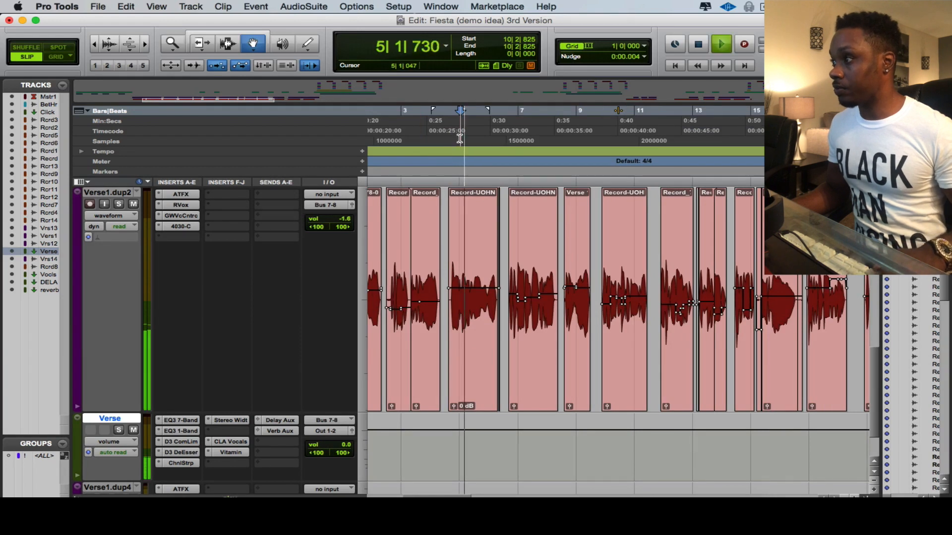
key("space")
left_click(432, 139)
key("space")
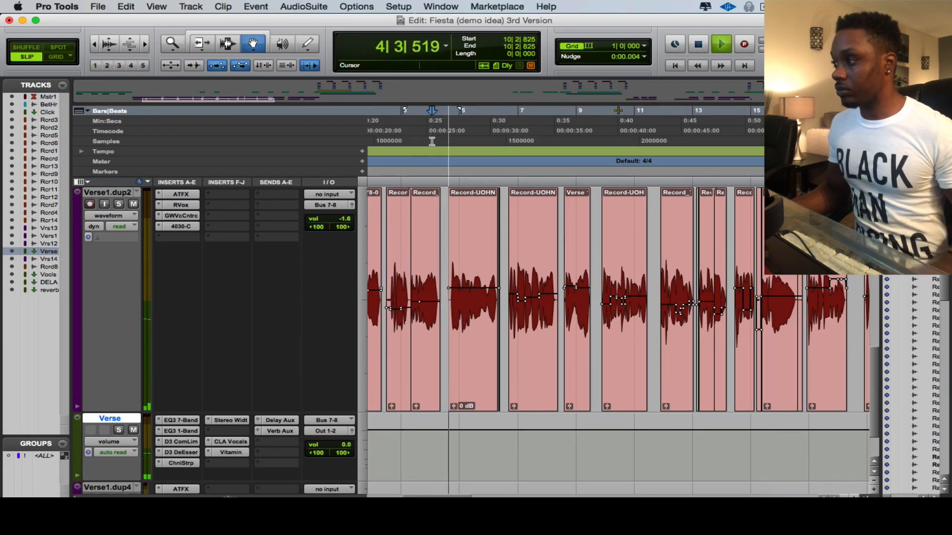
key("F7+F8")
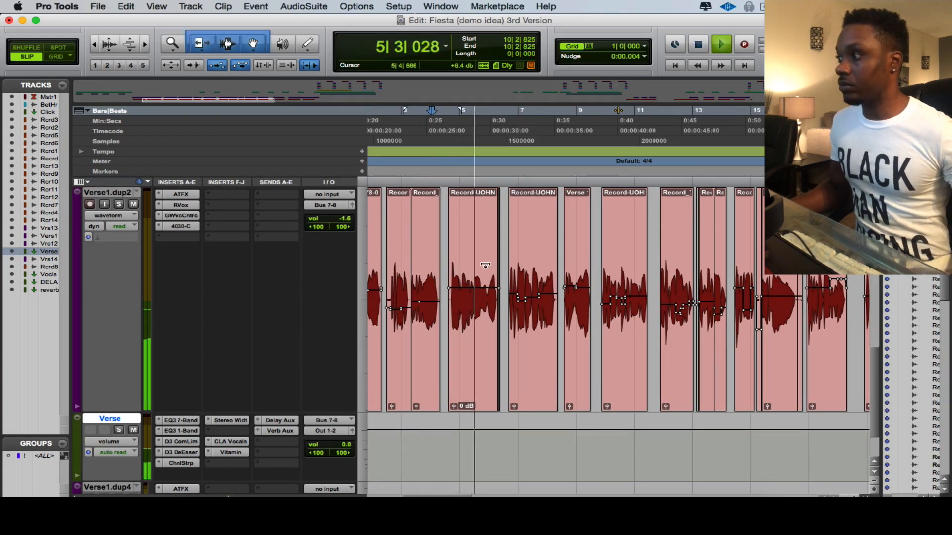
key("Escape")
key("Escape")
key("Escape")
key("Escape")
key("Escape")
key("Escape")
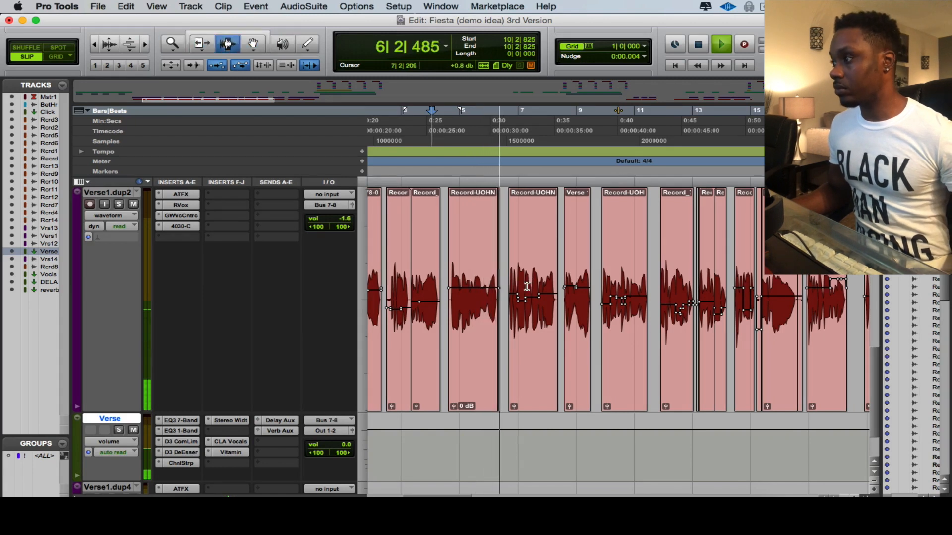
key("Escape")
key("Escape")
key("Escape")
key("Escape")
key("Escape")
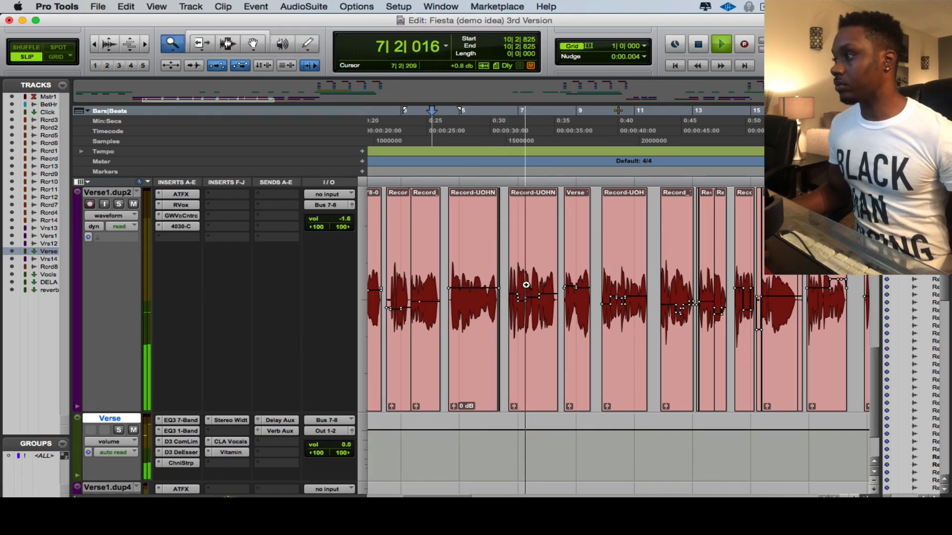
key("Escape")
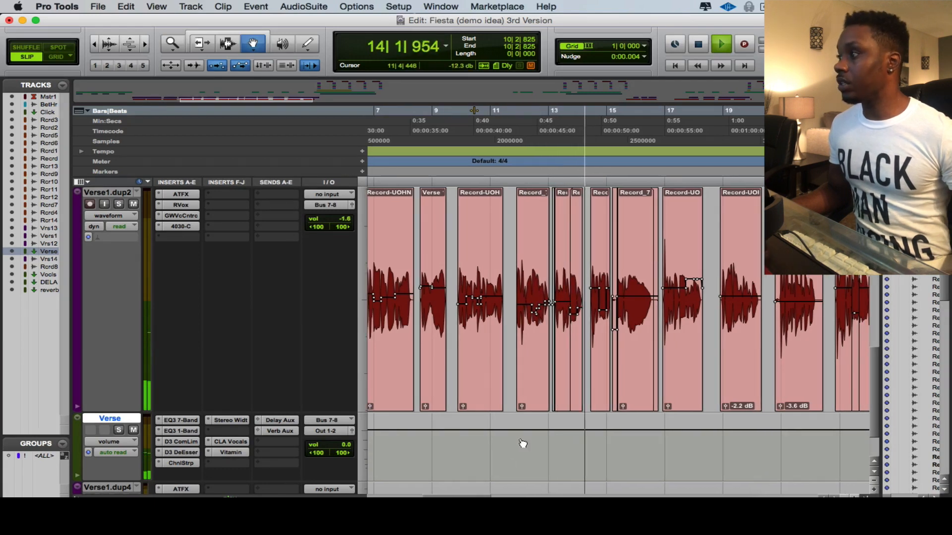
key("space")
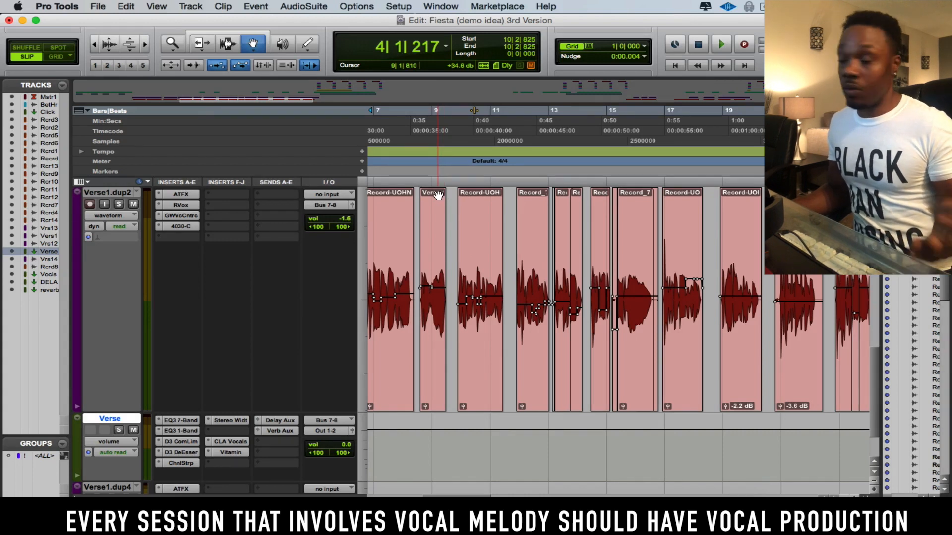
Select a vocal clip and open the WavesTune Mono AudioSuite pitch-shift plug-in on it.
left_click(539, 277)
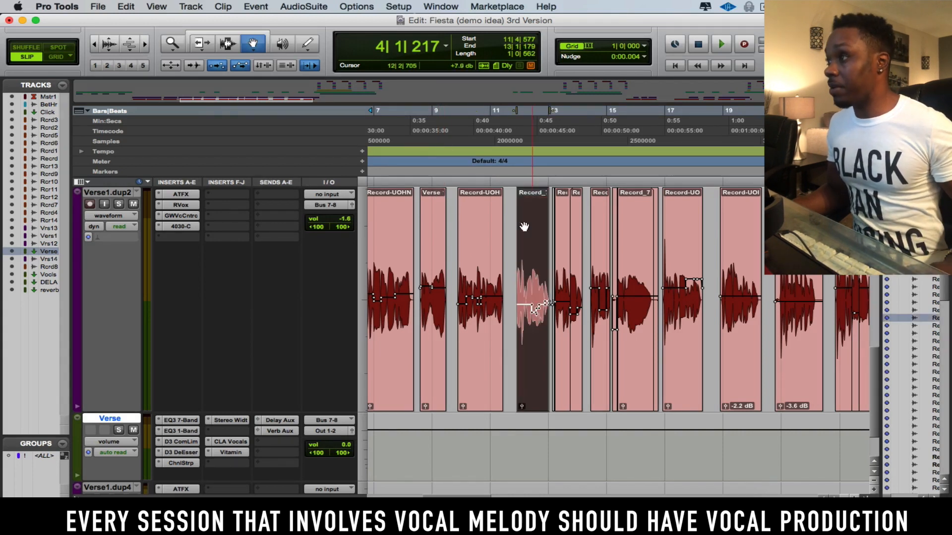
left_click(306, 9)
mouse_move(304, 45)
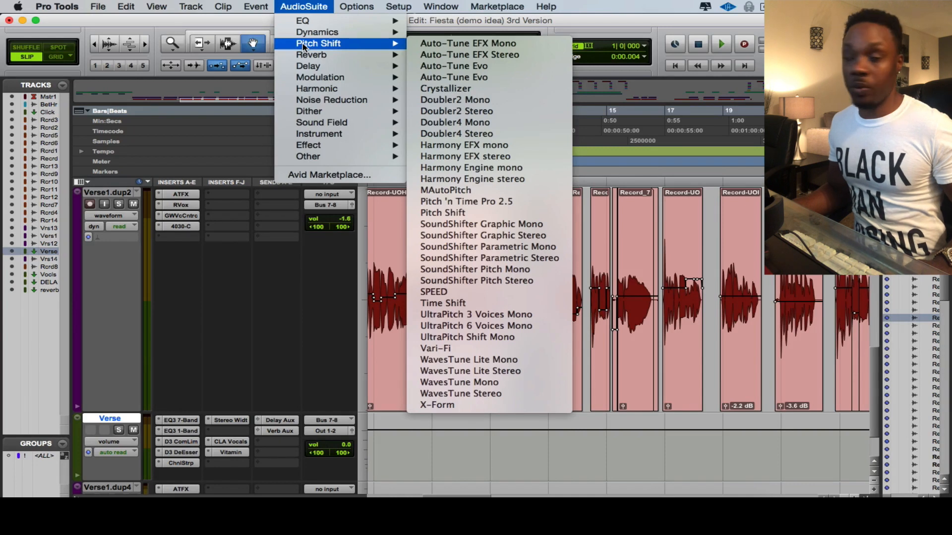
left_click(490, 380)
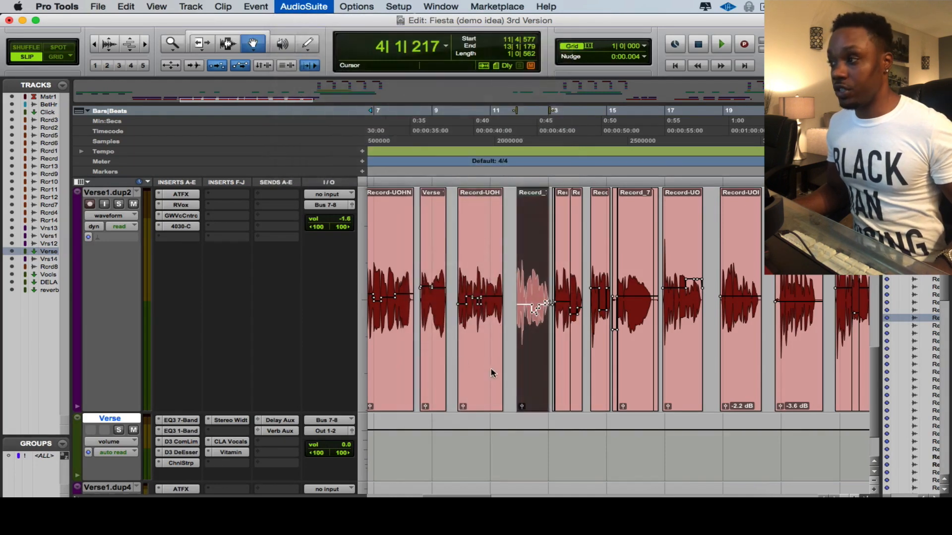
Check the key and scale set in the track's Auto-Tune EFX insert, then close it.
left_click_drag(223, 19, 503, 5)
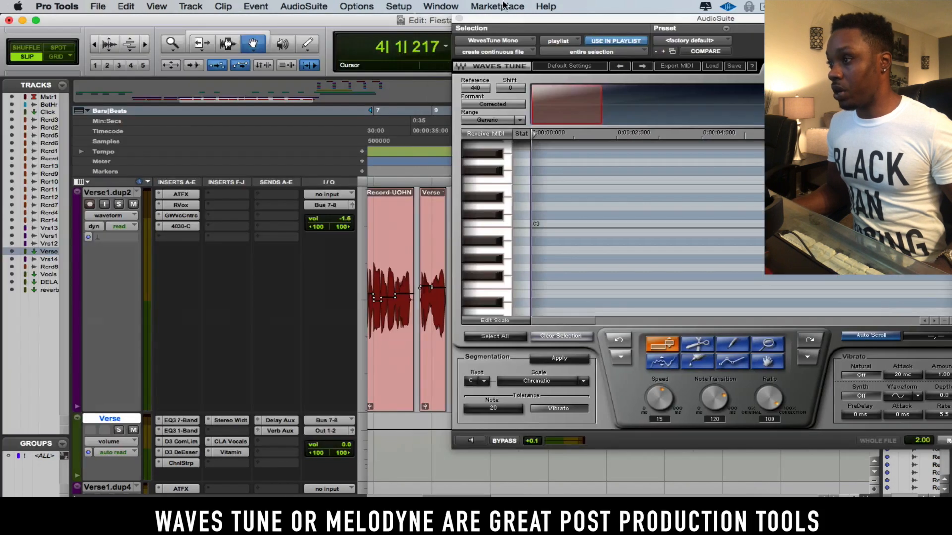
left_click(180, 195)
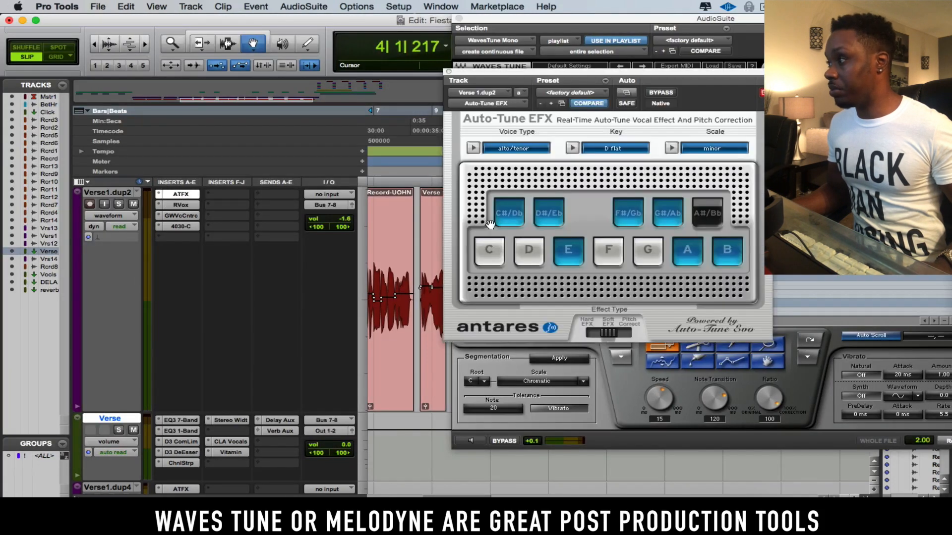
left_click(445, 73)
Set the WavesTune root to C# and the scale to Natural Minor.
left_click(536, 382)
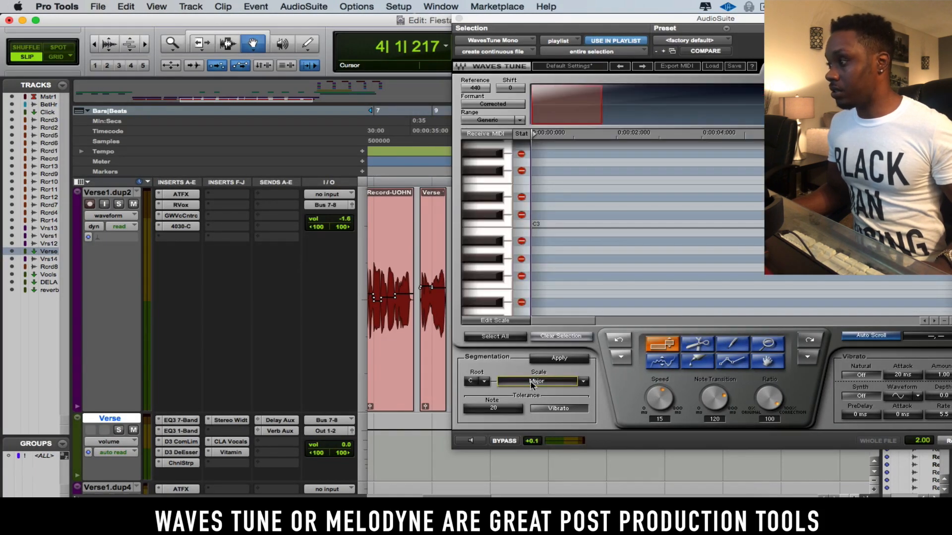
left_click(486, 382)
left_click(493, 395)
left_click_drag(615, 21, 204, 4)
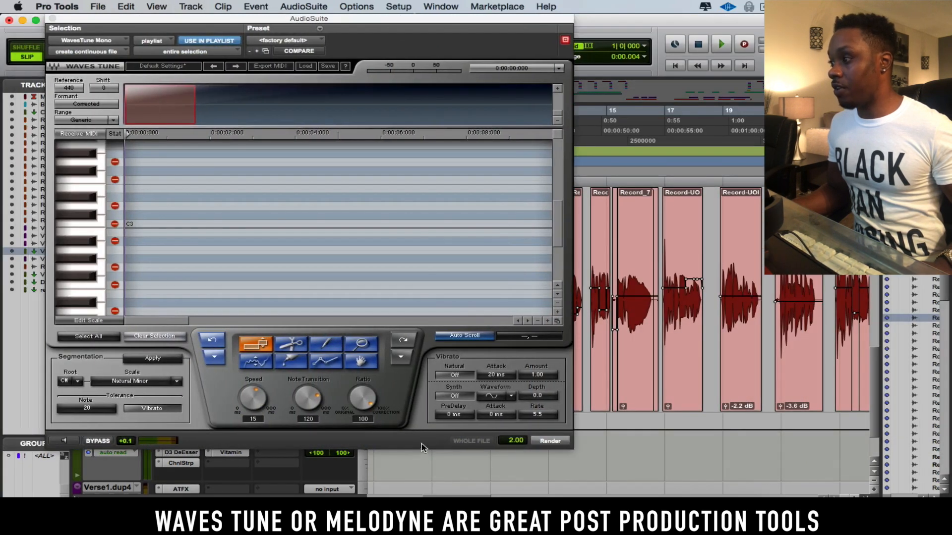
Analyze the selected clip's pitch in WavesTune and preview it.
left_click(61, 443)
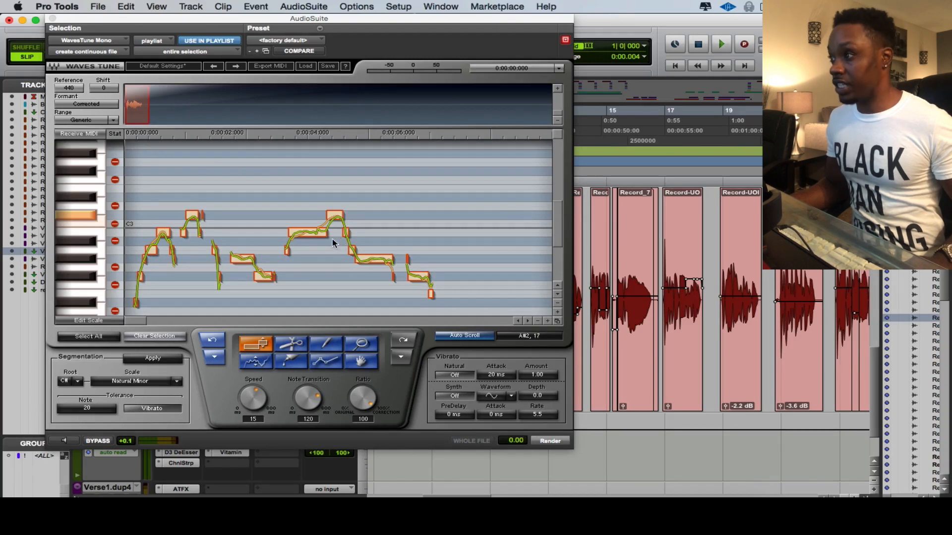
left_click(271, 357)
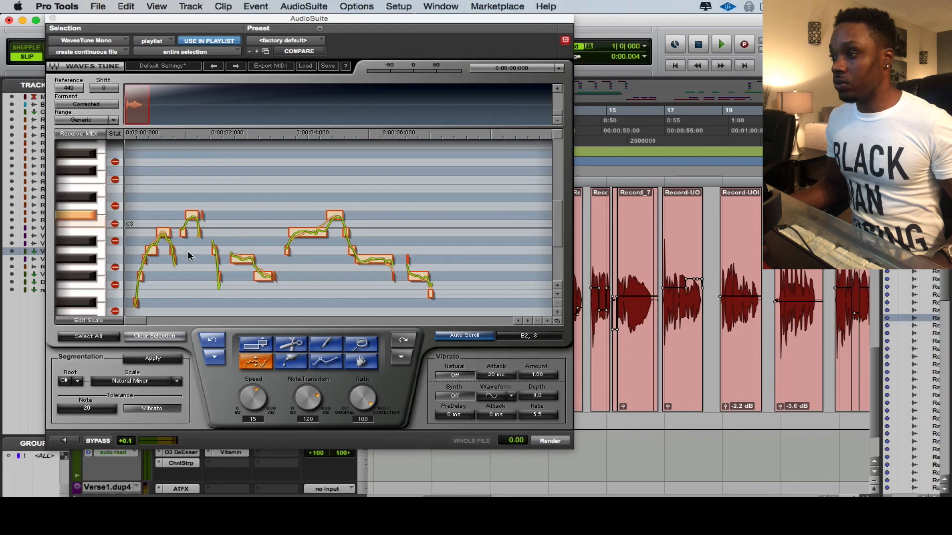
left_click(67, 440)
left_click(66, 440)
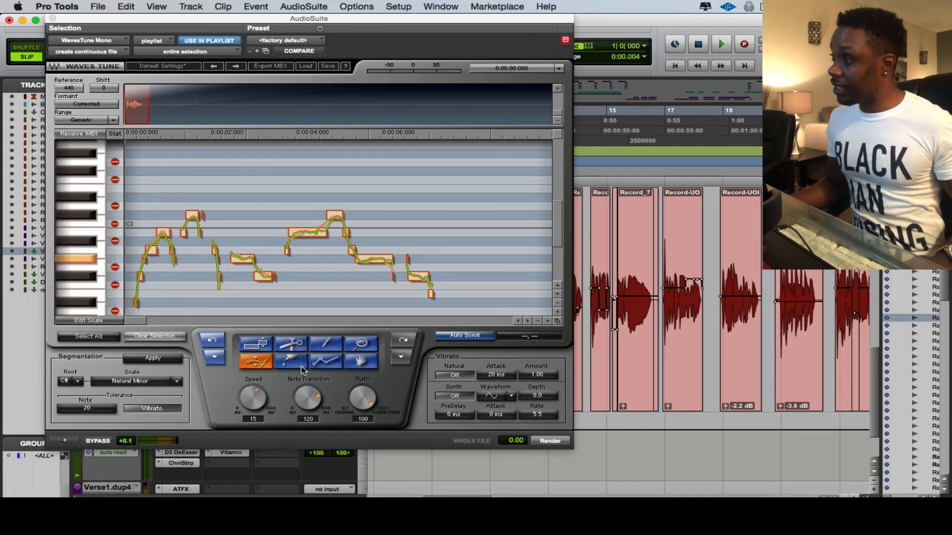
Draw a pitch correction over the first phrase's note with the pencil tool and preview it.
left_click(327, 347)
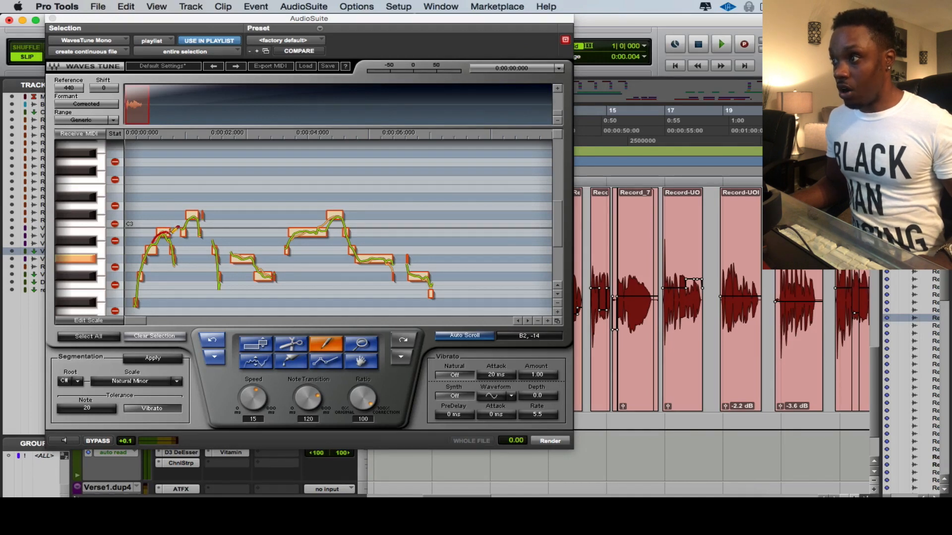
left_click_drag(172, 242, 173, 243)
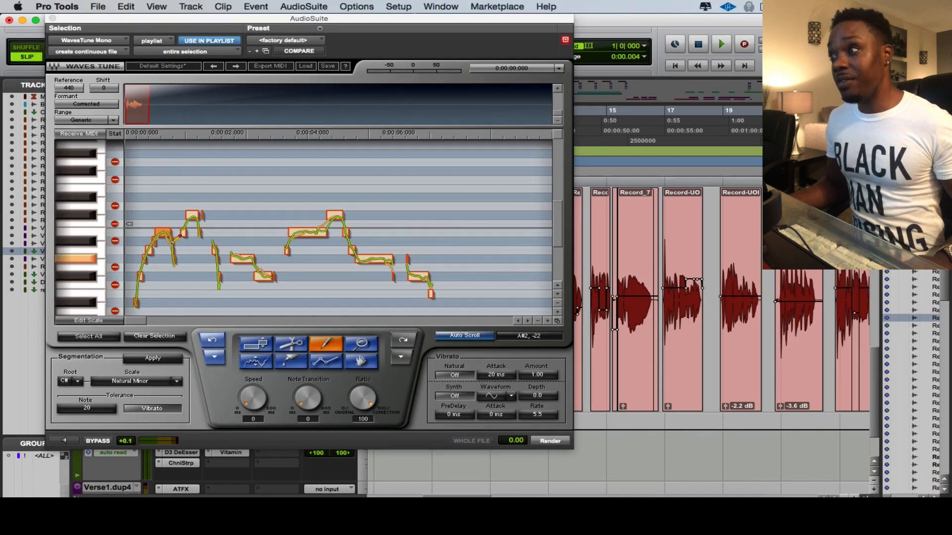
left_click(243, 366)
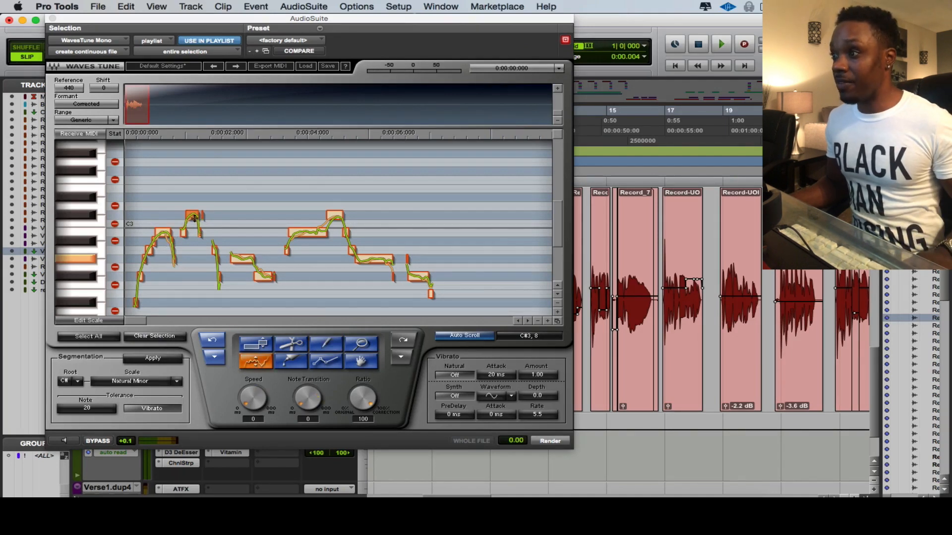
left_click(68, 443)
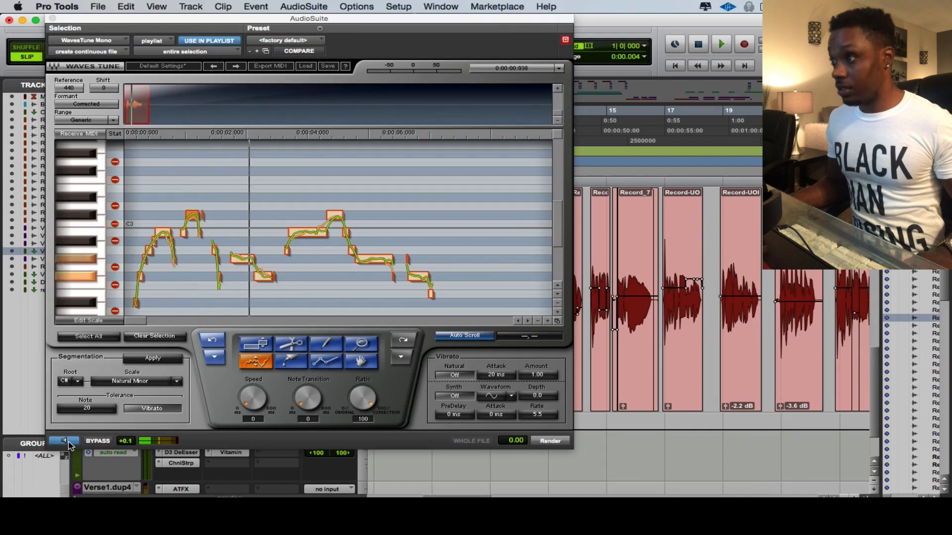
left_click(68, 443)
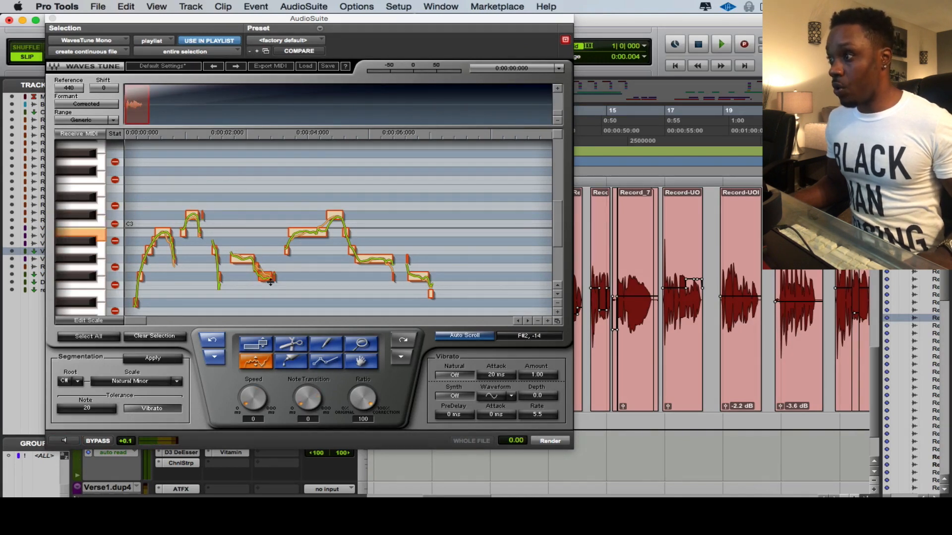
Draw a stepped pitch line over the rising middle phrase and preview the result.
left_click_drag(308, 235, 347, 210)
left_click(325, 343)
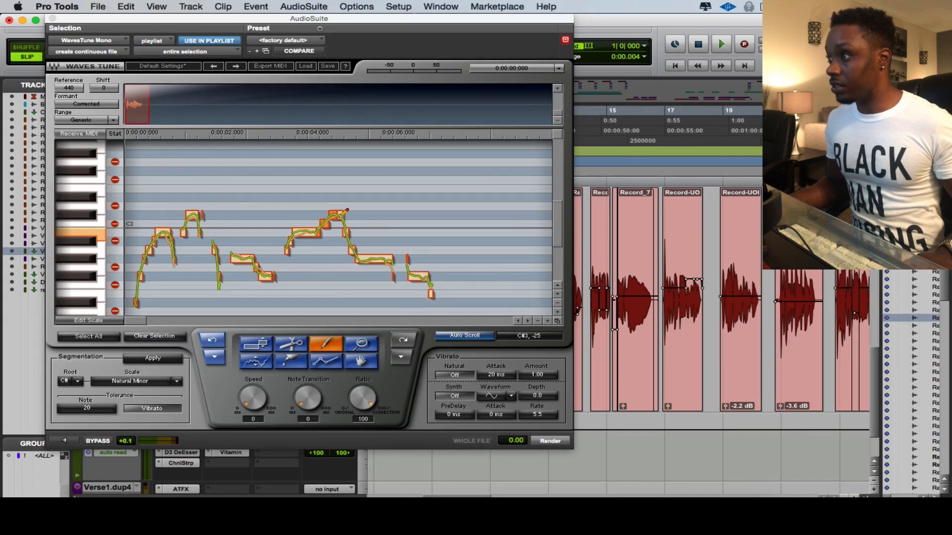
left_click(72, 441)
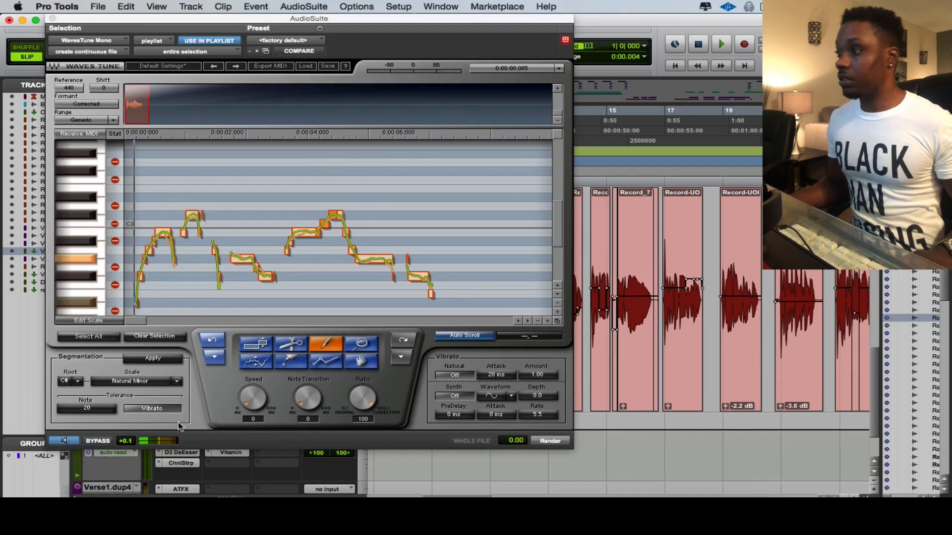
Select the final note segment and nudge its pitch slightly upward.
left_click(251, 365)
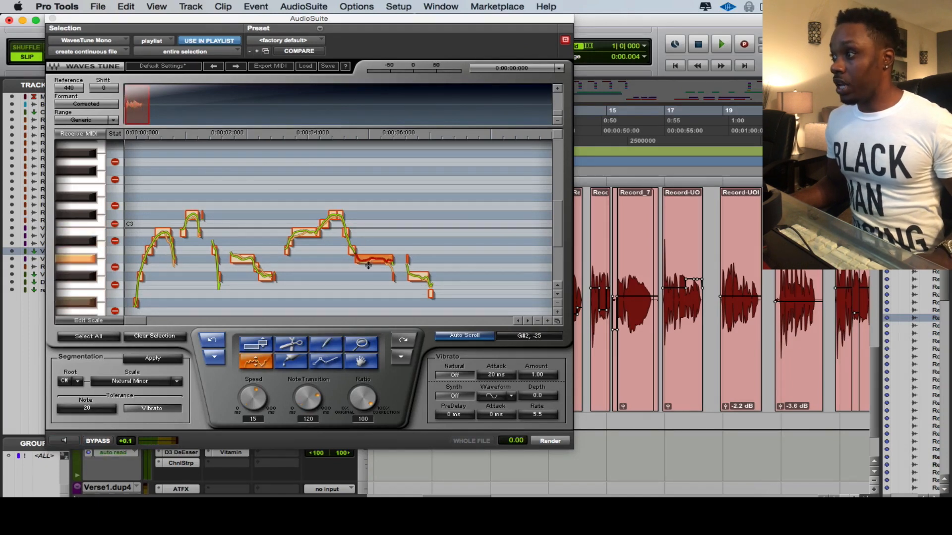
left_click(432, 279)
left_click_drag(428, 279, 428, 276)
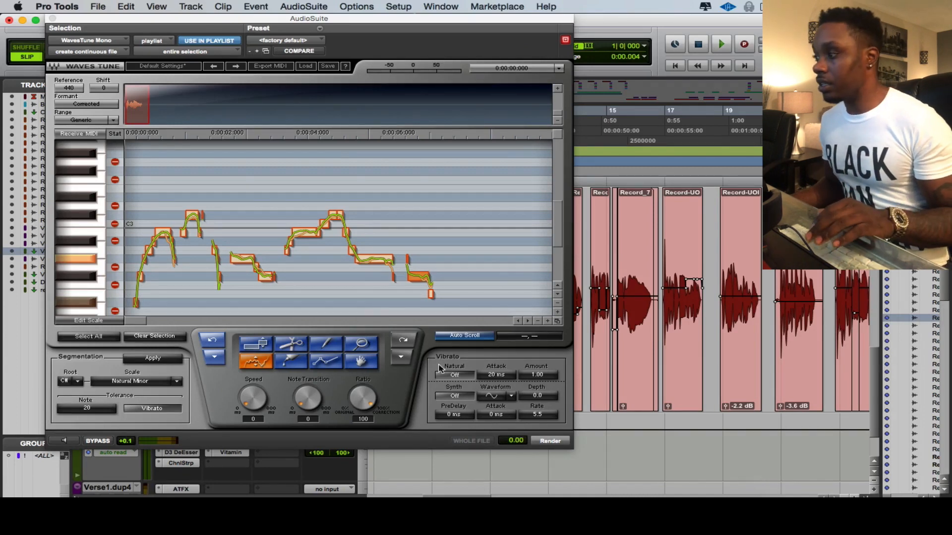
Render the WavesTune correction to the clip and move the plug-in window aside.
left_click(551, 445)
left_click_drag(219, 23, 822, 86)
Play back the corrected vocal clip in the session.
key("space")
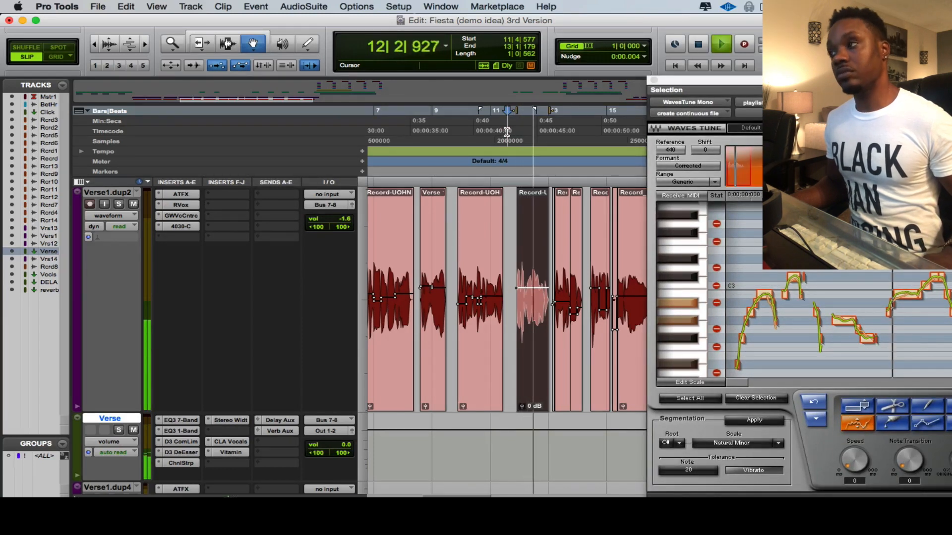
key("space")
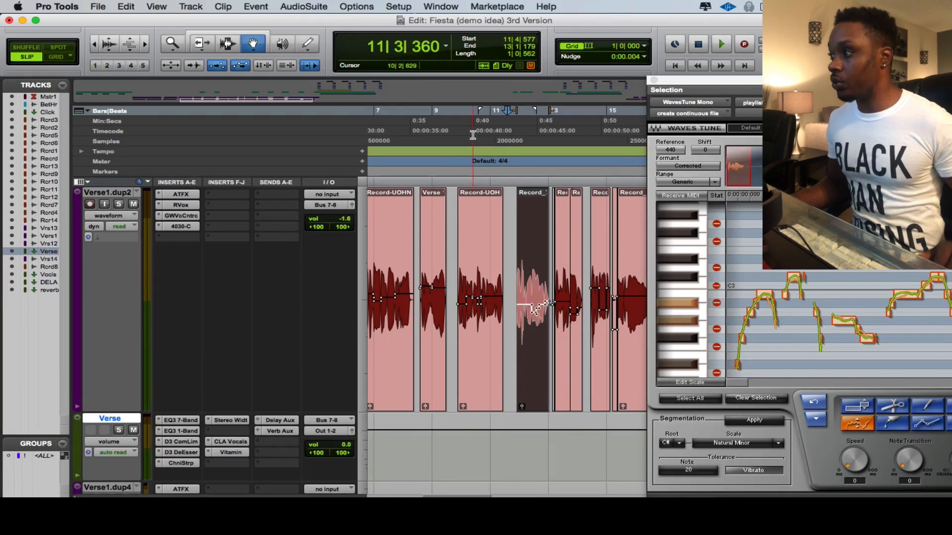
key("space")
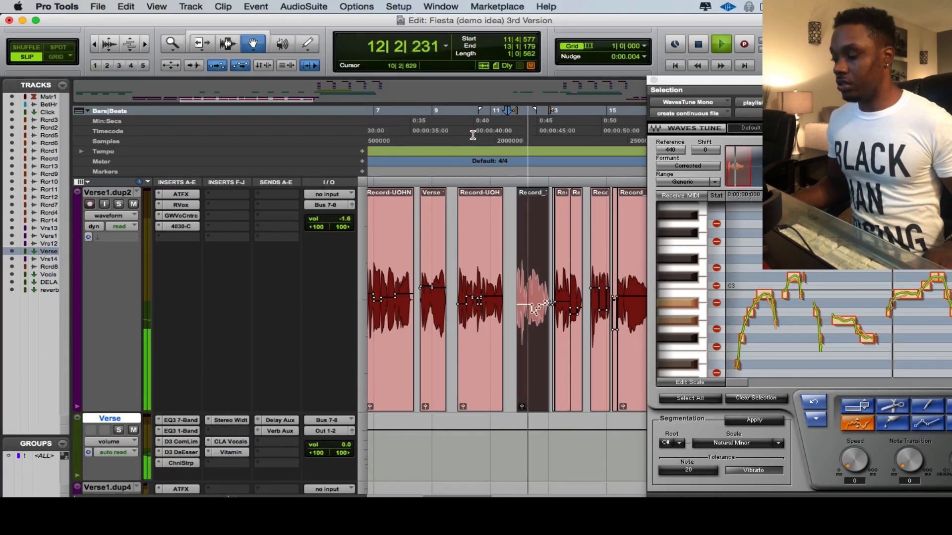
key("space")
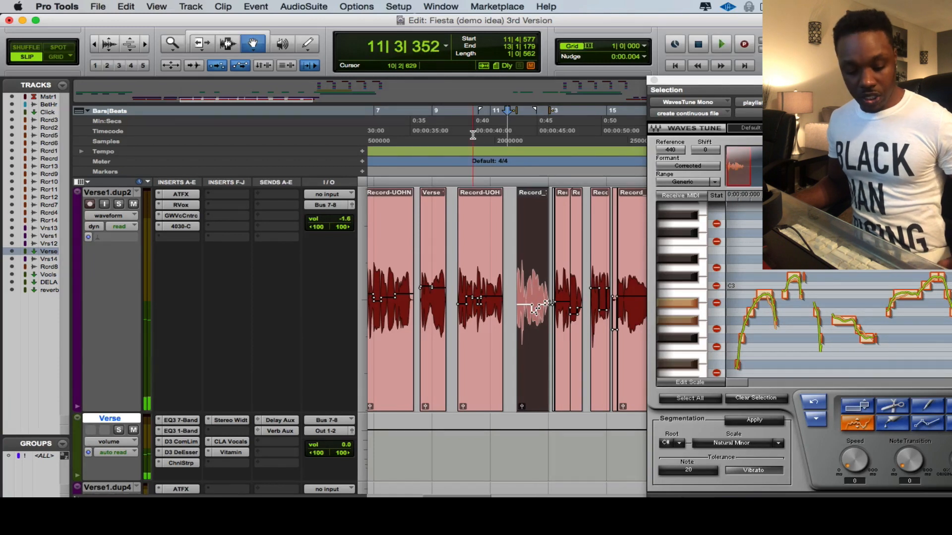
Stop playback and select the next short vocal clip on the track.
key("space")
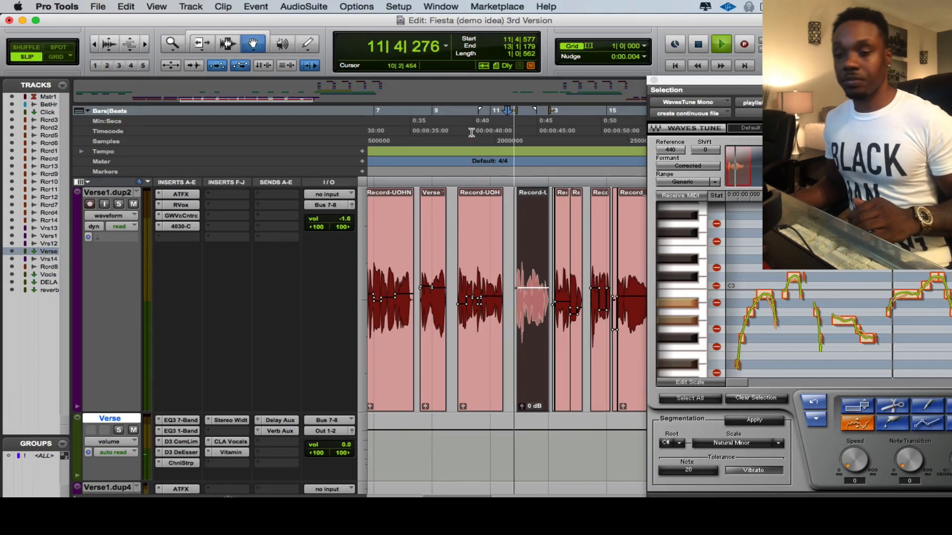
key("space")
left_click(562, 333)
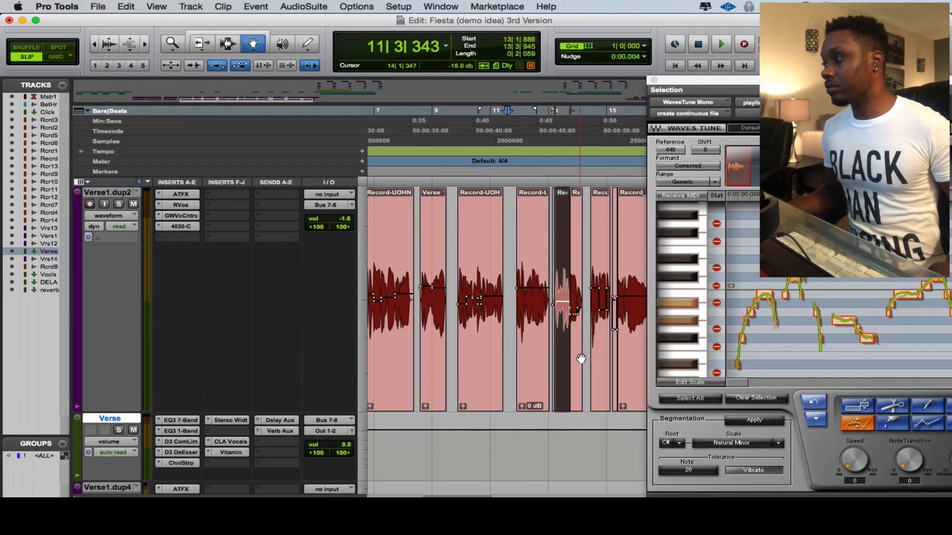
left_click(578, 355, "shift")
Turn off the pitch line overlay shown on the clips.
left_click(156, 7)
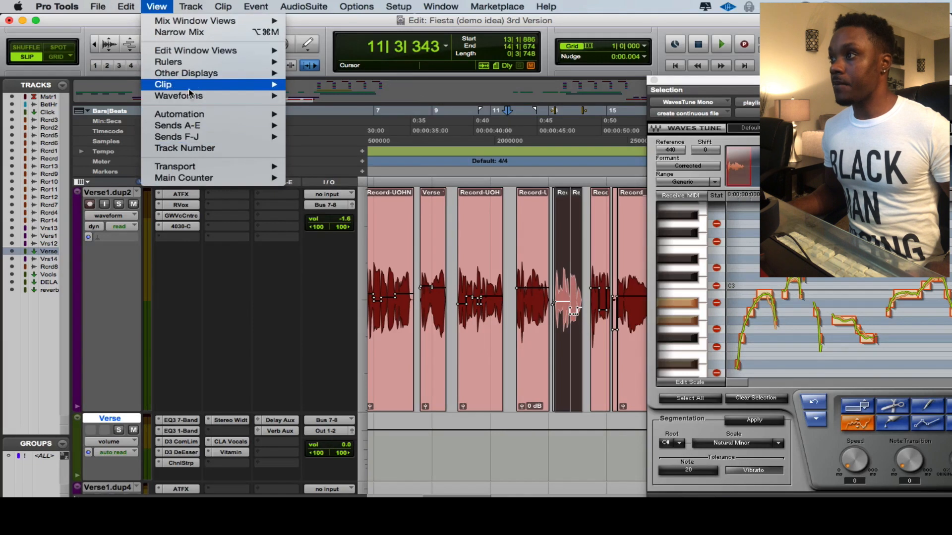
mouse_move(188, 85)
left_click(327, 171)
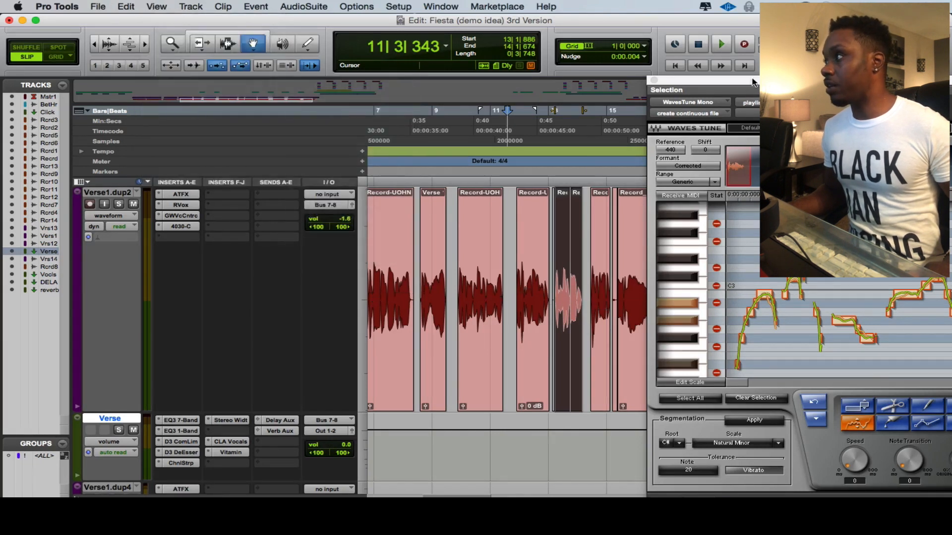
Bring the WavesTune window forward, capture the selected clip's pitch and preview its note segments.
left_click_drag(694, 81, 138, 19)
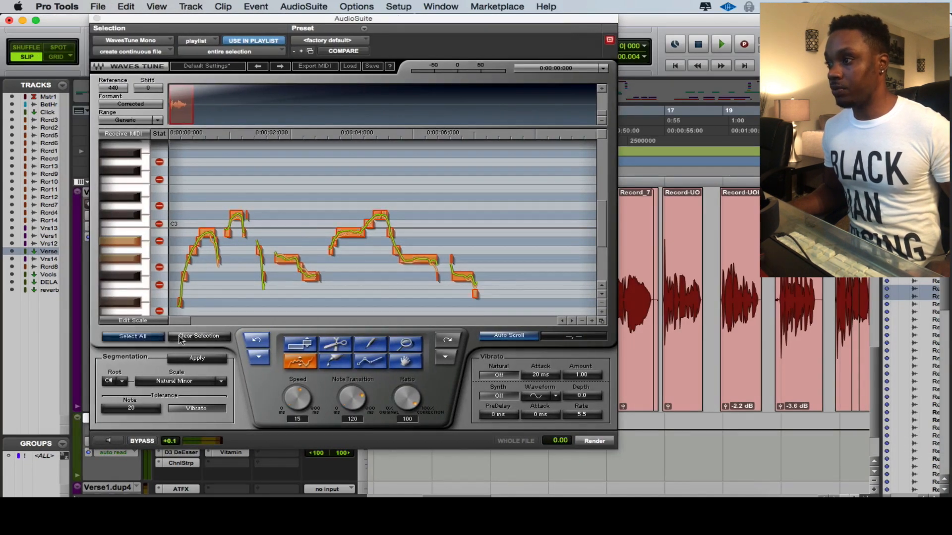
left_click(108, 440)
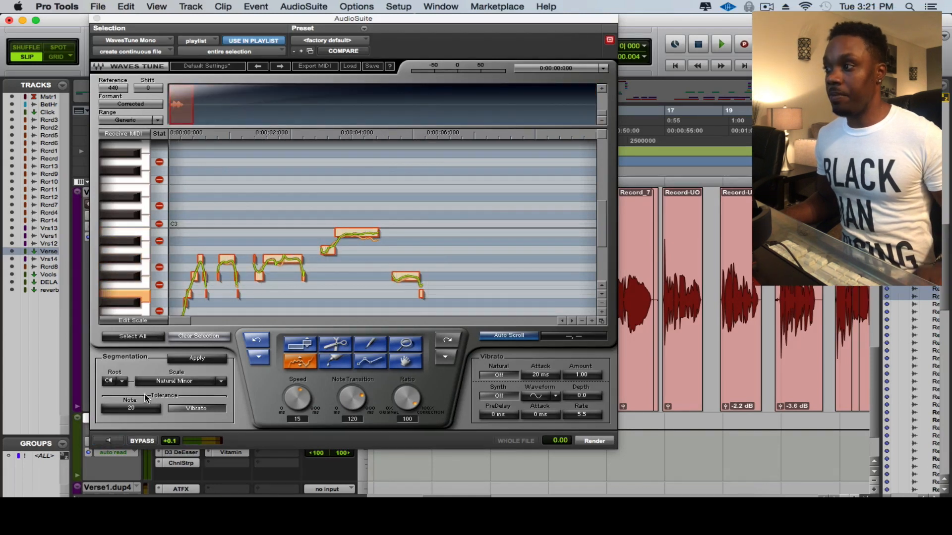
left_click(227, 259)
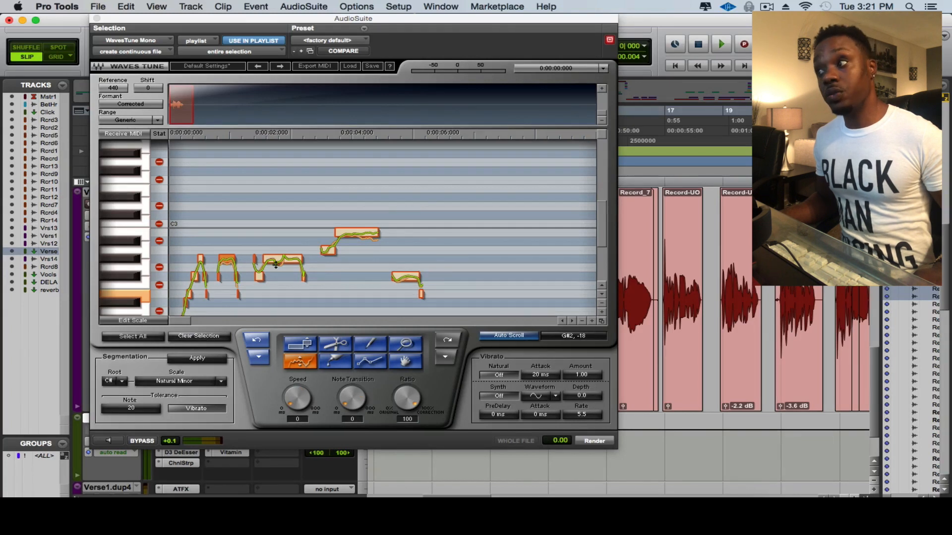
left_click(346, 234)
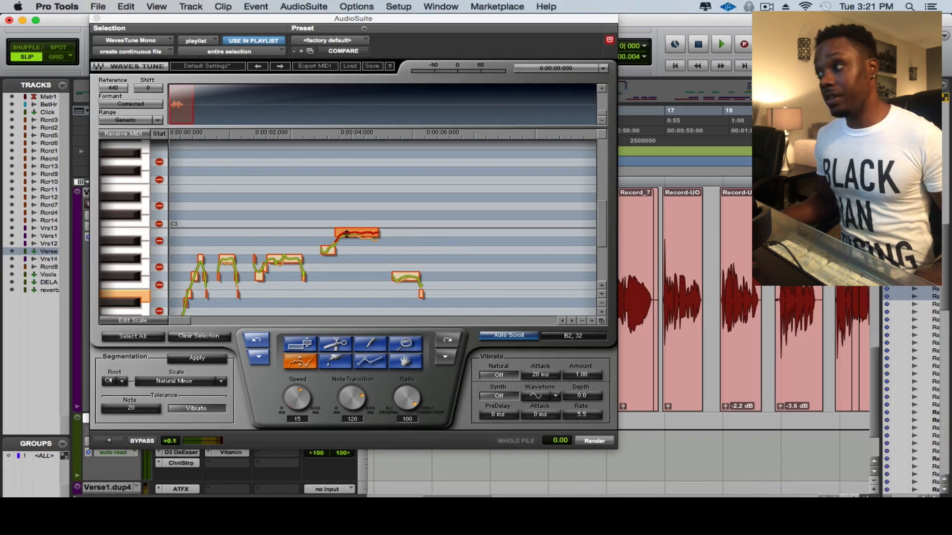
left_click(107, 440)
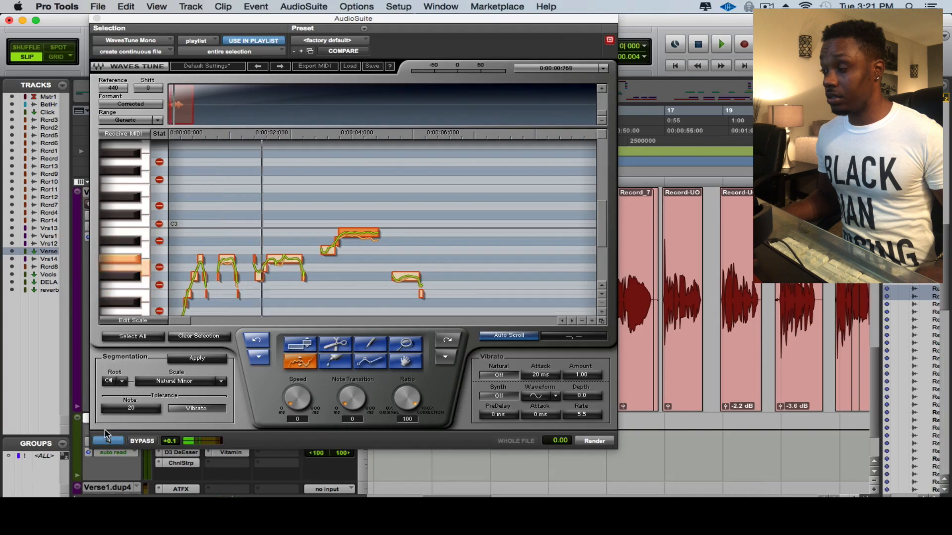
Redraw the opening note's pitch with the pencil and lower the third note segment slightly, previewing the result.
left_click(371, 342)
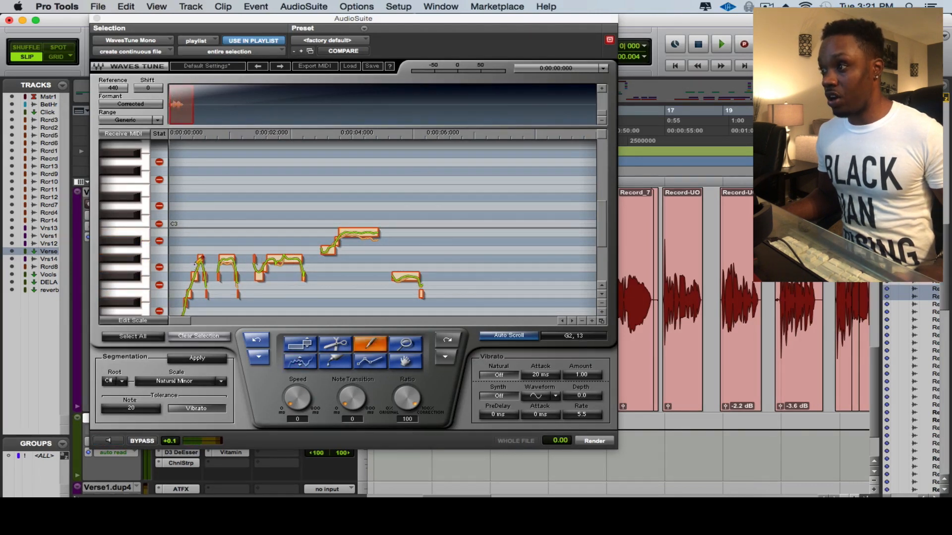
mouse_move(194, 263)
left_mouse_down()
mouse_move(202, 259)
mouse_move(192, 274)
mouse_move(205, 260)
left_mouse_up()
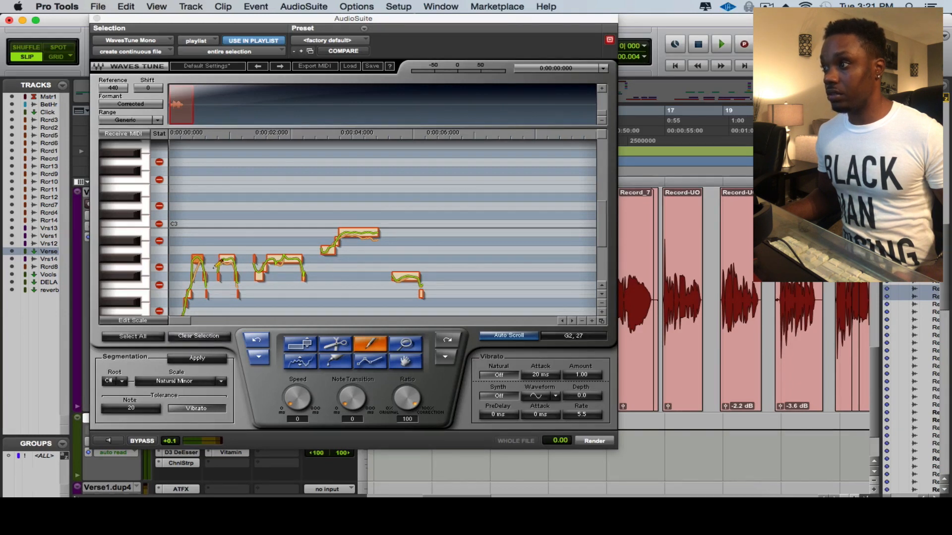
left_click(297, 364)
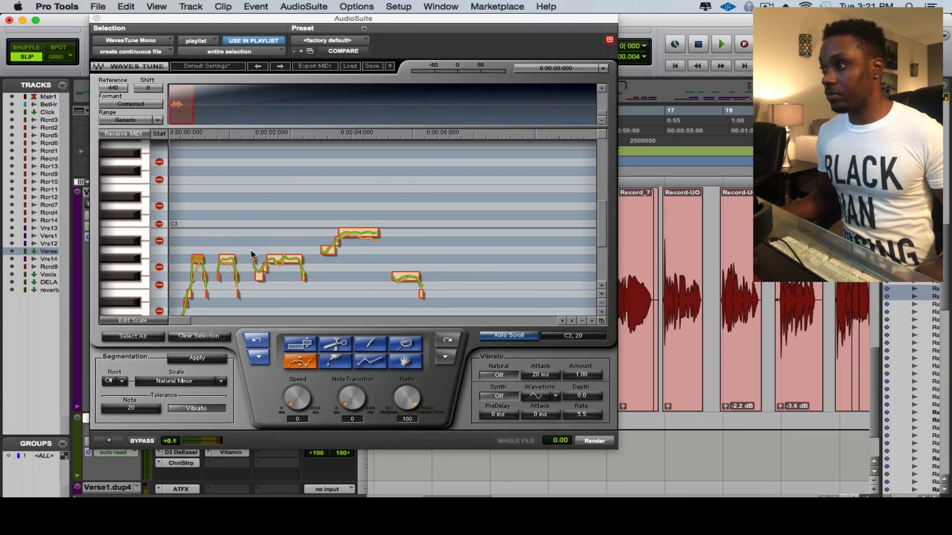
left_click_drag(259, 272, 259, 278)
left_click(271, 261)
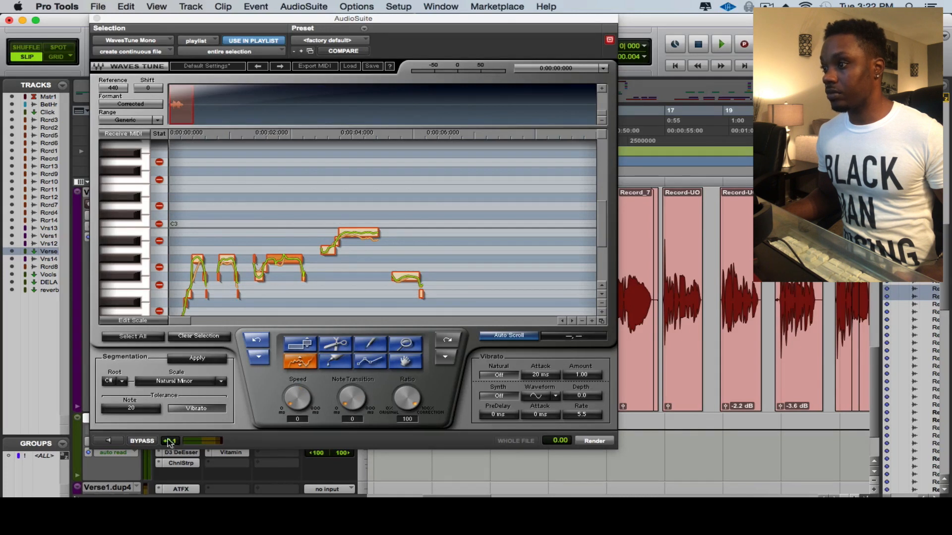
key("space")
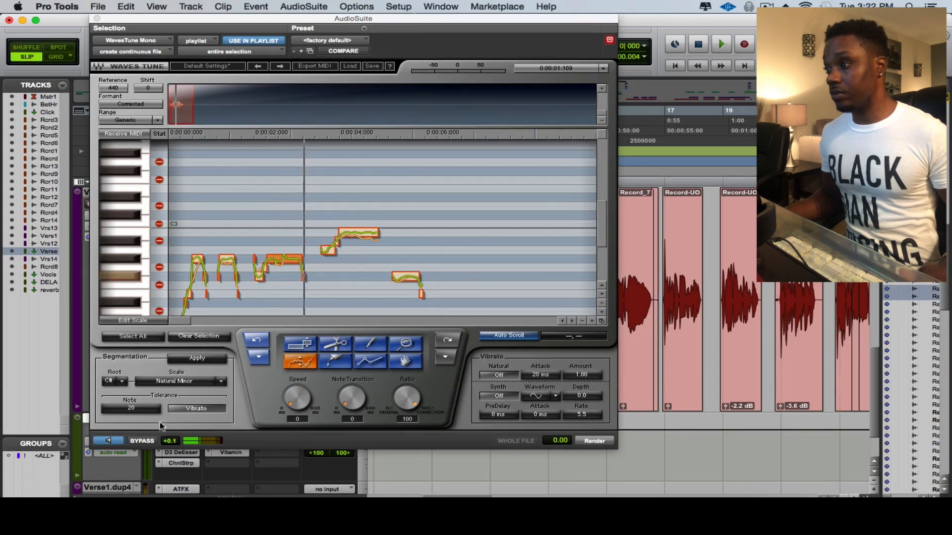
Reshape the low starting note of the phrase and preview the correction again.
left_click_drag(187, 226, 206, 289)
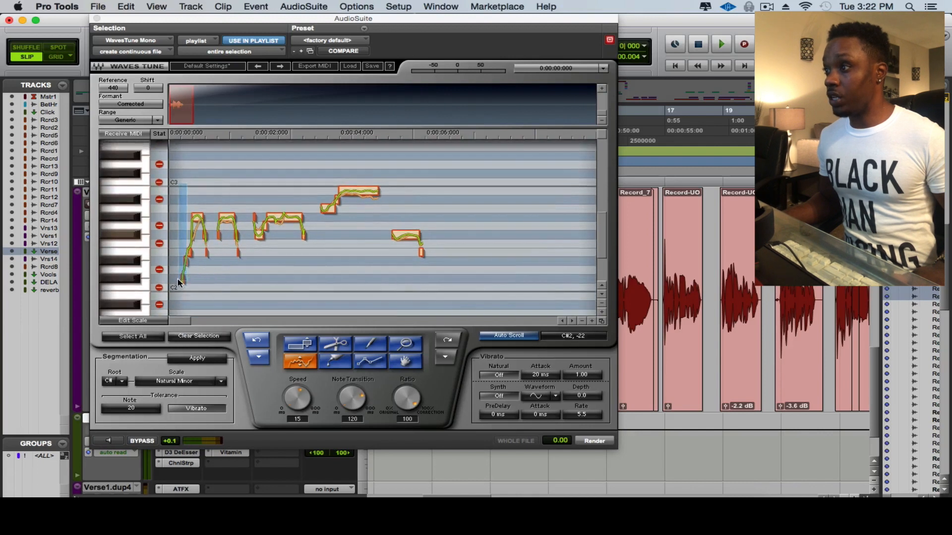
left_click(187, 337)
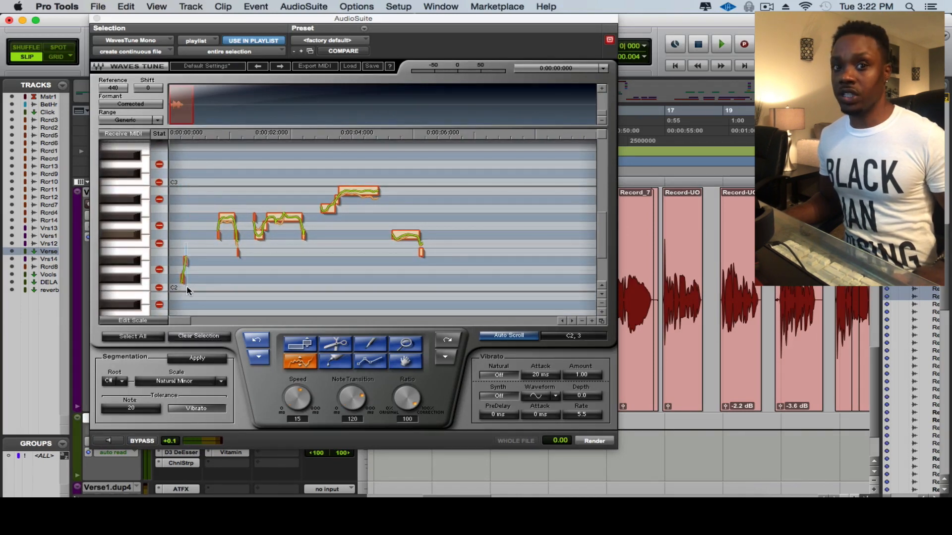
left_click_drag(187, 287, 192, 289)
left_click(201, 339)
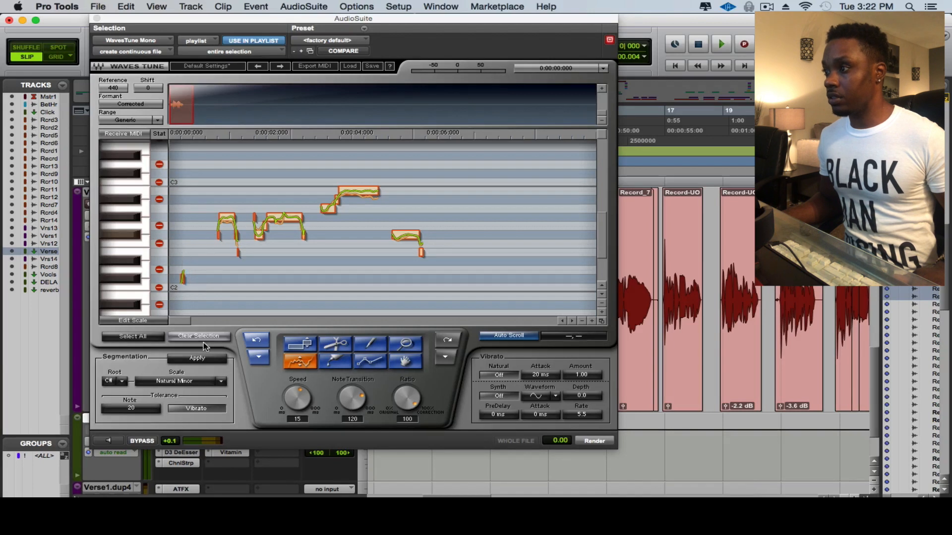
left_click(108, 441)
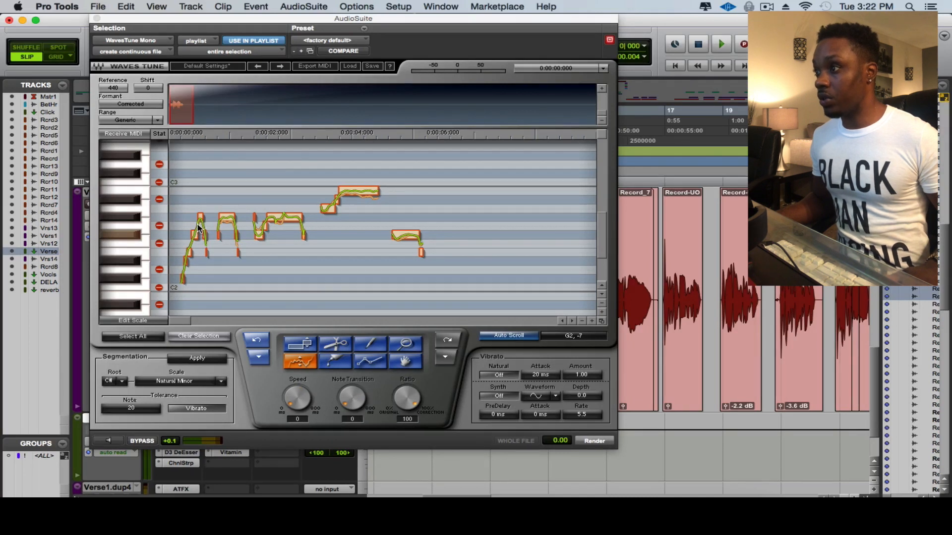
left_click(108, 442)
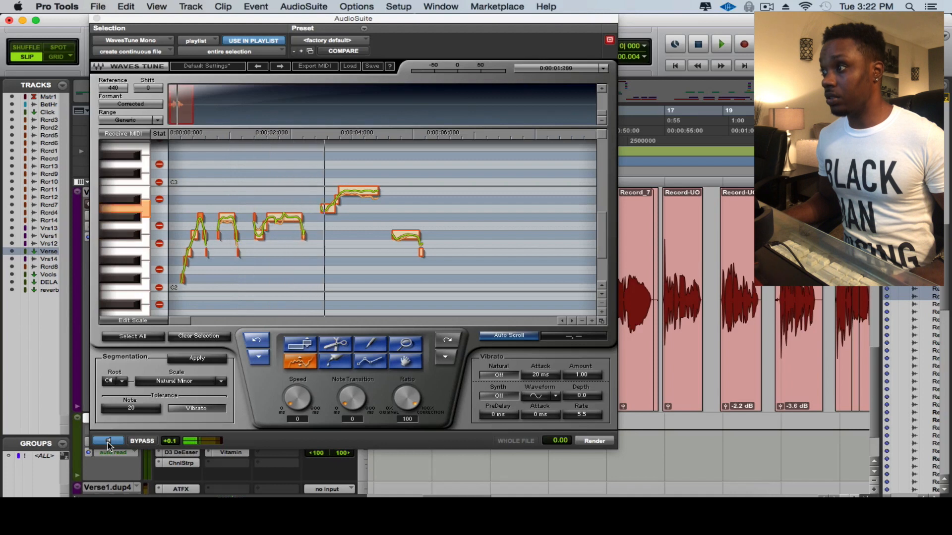
left_click(108, 441)
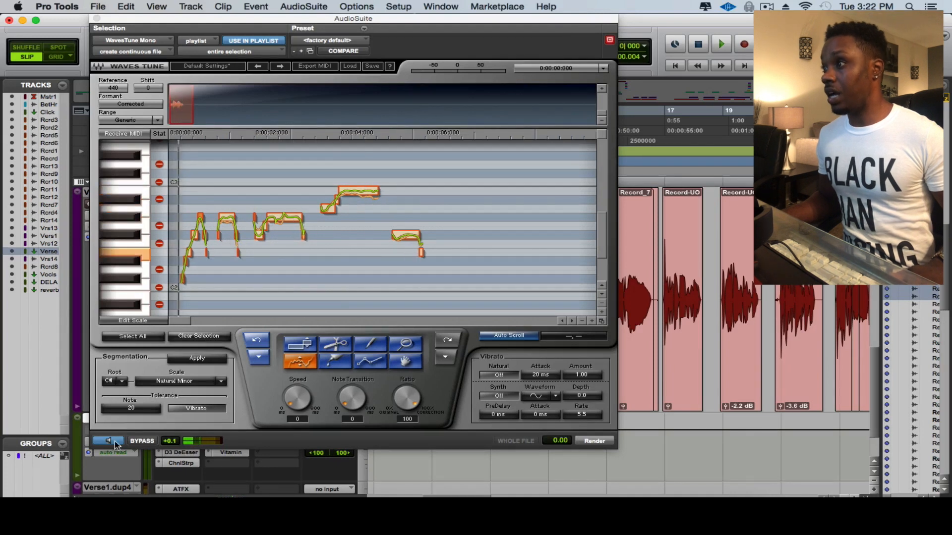
Render the WavesTune correction to the clip and move the plug-in window aside.
left_click(611, 443)
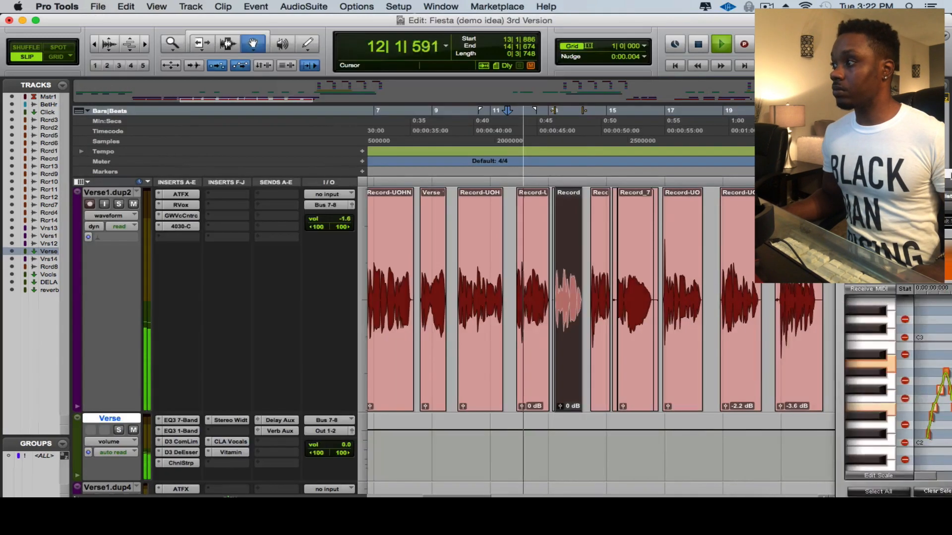
left_click_drag(893, 175, 835, 187)
Play back the corrected vocal from the newly processed clip.
left_click(512, 323)
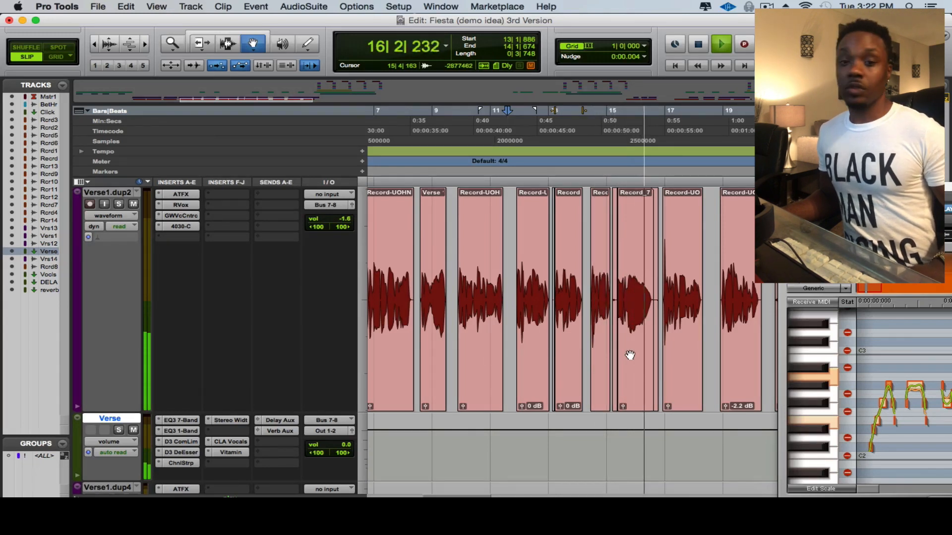
key("space")
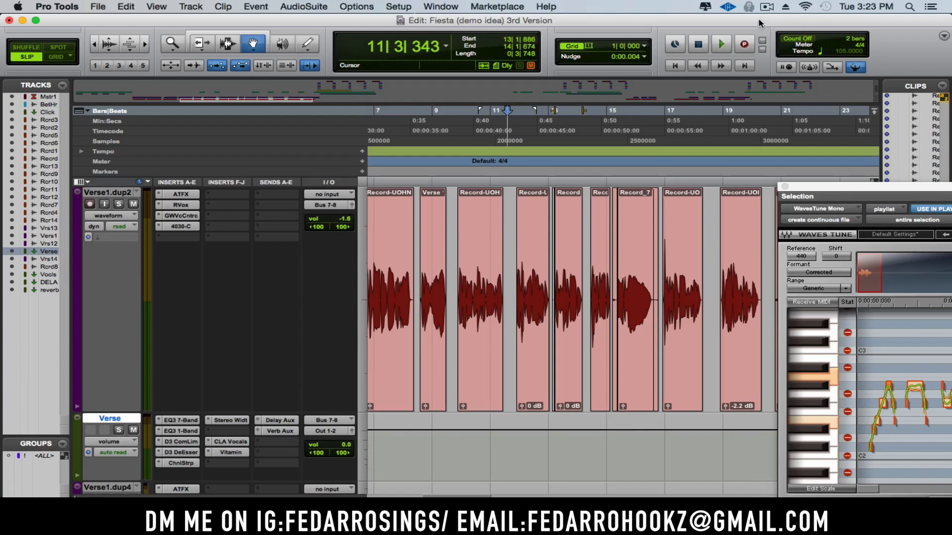
left_click(767, 7)
left_click(779, 33)
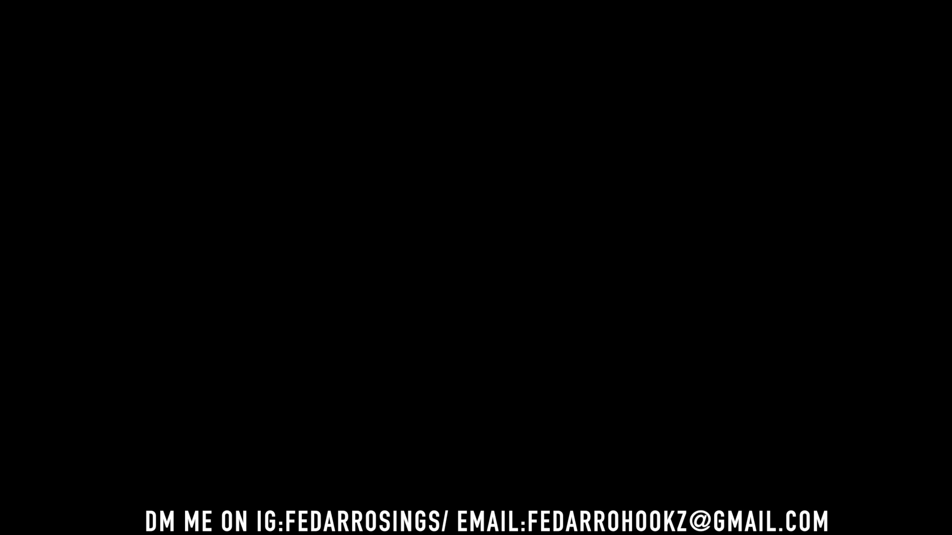